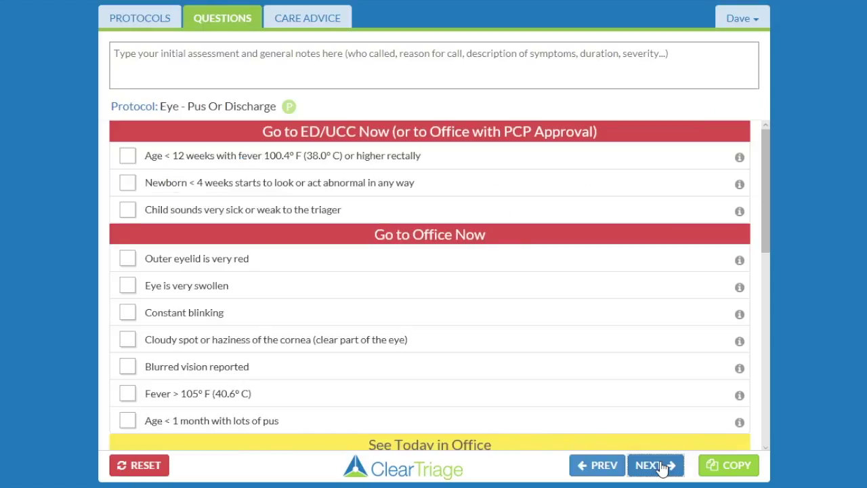
# Step: Highlight the eye discharge phrase in the first Home Care question, then clear the highlight
pyautogui.moveTo(768, 244); pyautogui.dragTo(774, 437)
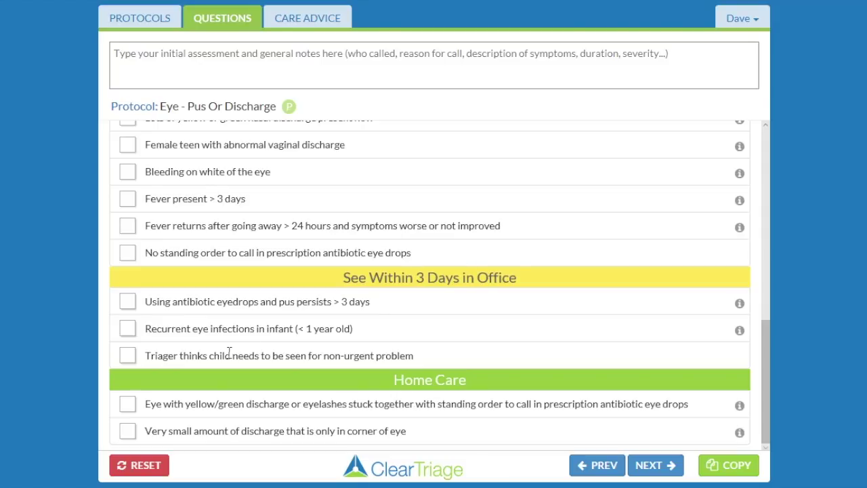
pyautogui.doubleClick(146, 405)
pyautogui.moveTo(185, 405); pyautogui.dragTo(416, 405)
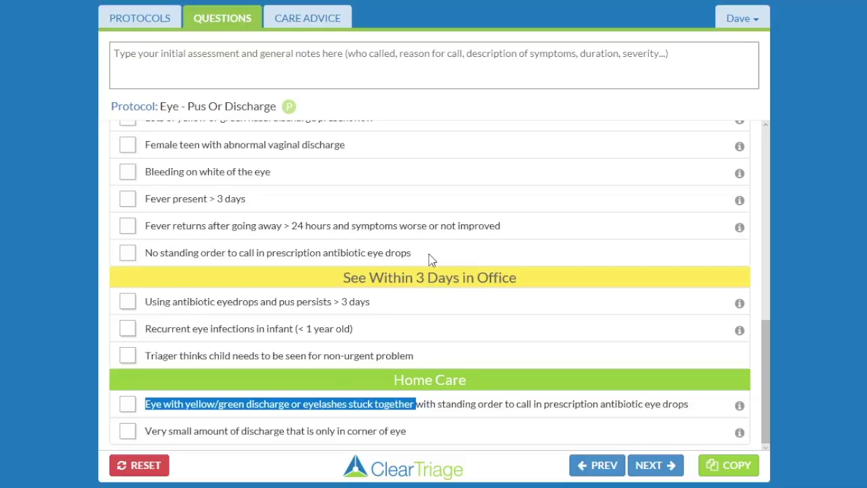
pyautogui.click(459, 406)
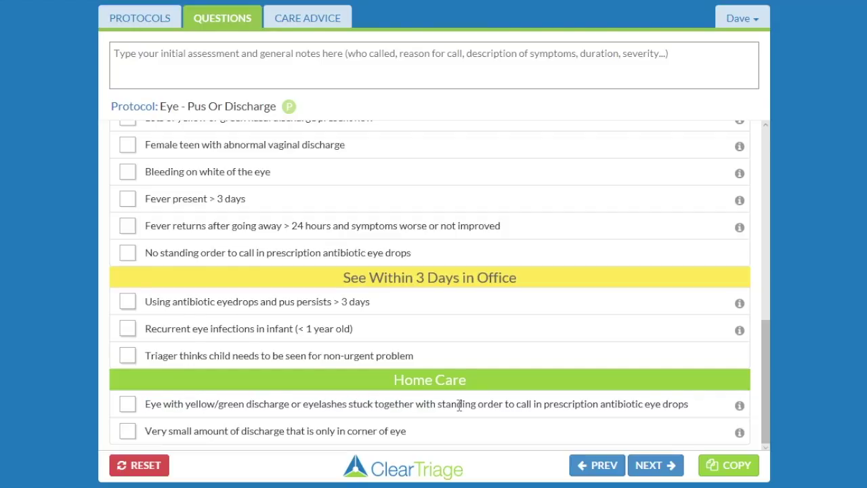
# Step: Sign in to the Customization area with the administrator e-mail and password
pyautogui.click(733, 21)
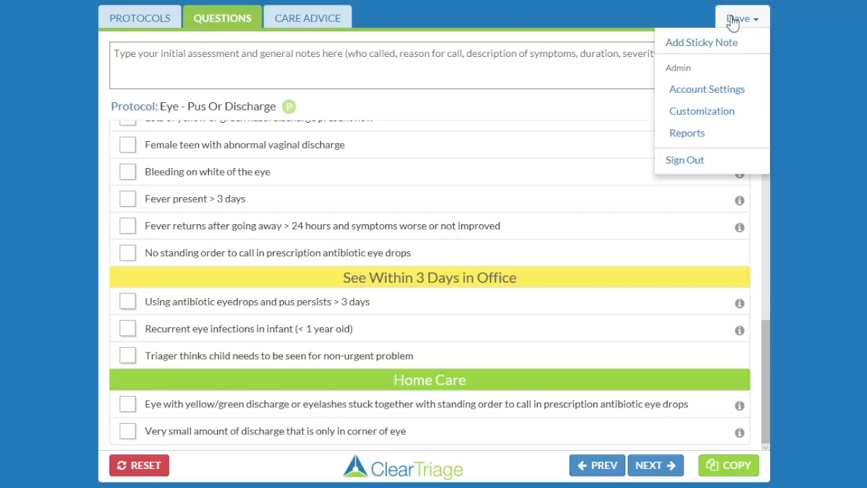
pyautogui.click(722, 119)
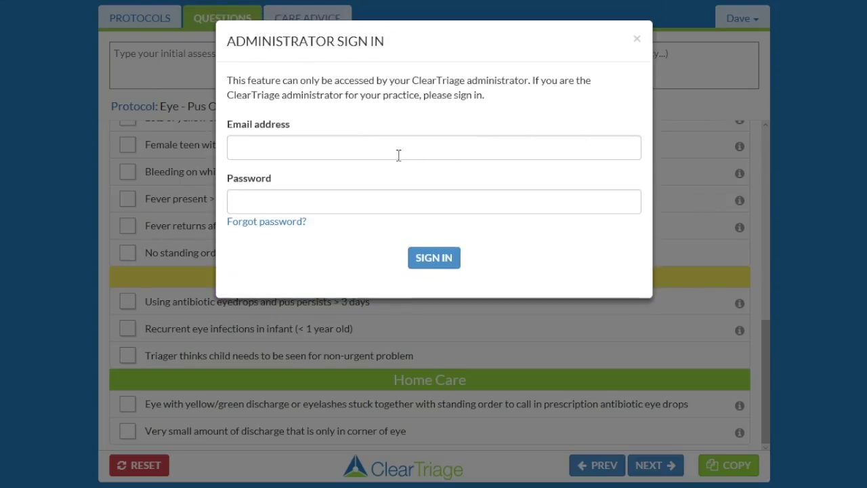
pyautogui.click(394, 150)
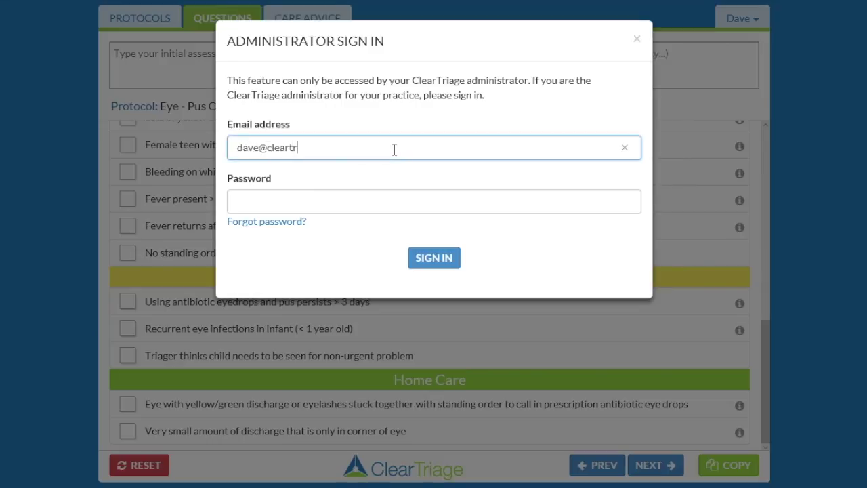
pyautogui.press('Tab')
pyautogui.write('•••••')
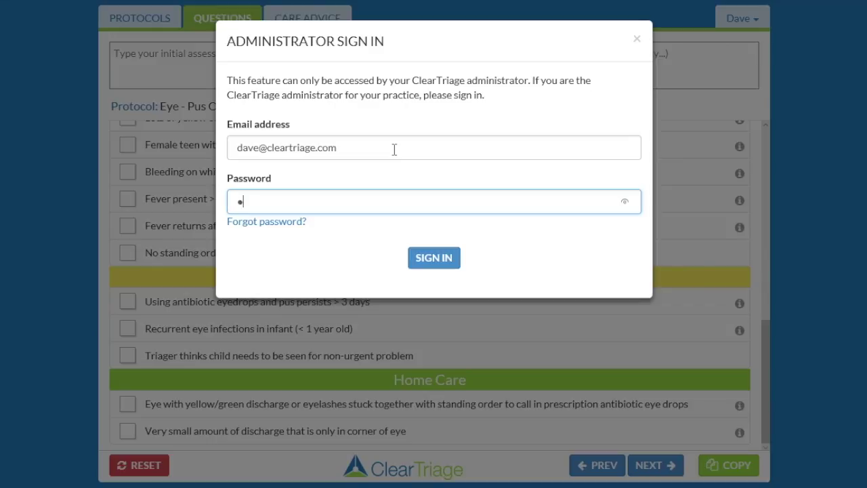
pyautogui.write('•••')
pyautogui.click(439, 260)
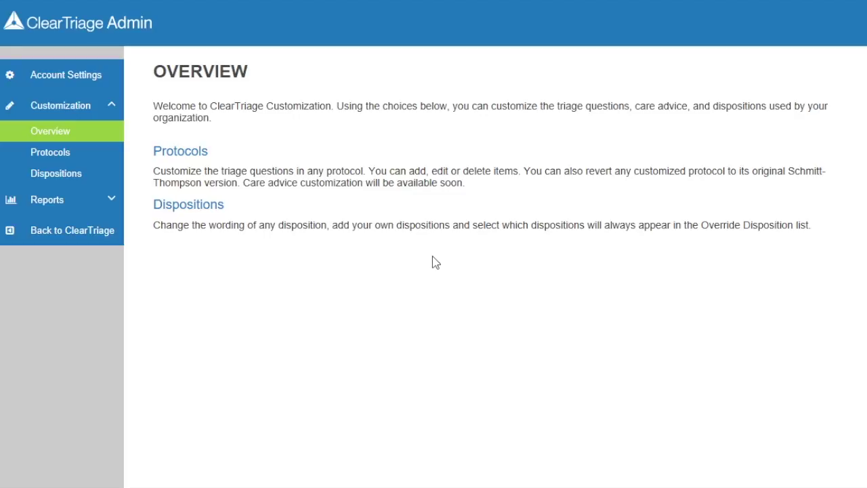
# Step: Search Protocols for 'eye pus' and edit the questions of Eye - Pus Or Discharge
pyautogui.click(197, 153)
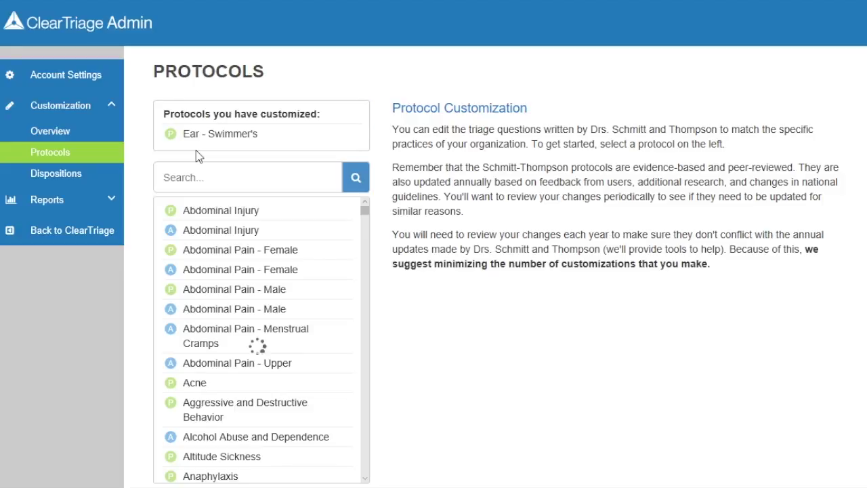
pyautogui.click(195, 174)
pyautogui.write('eye pus')
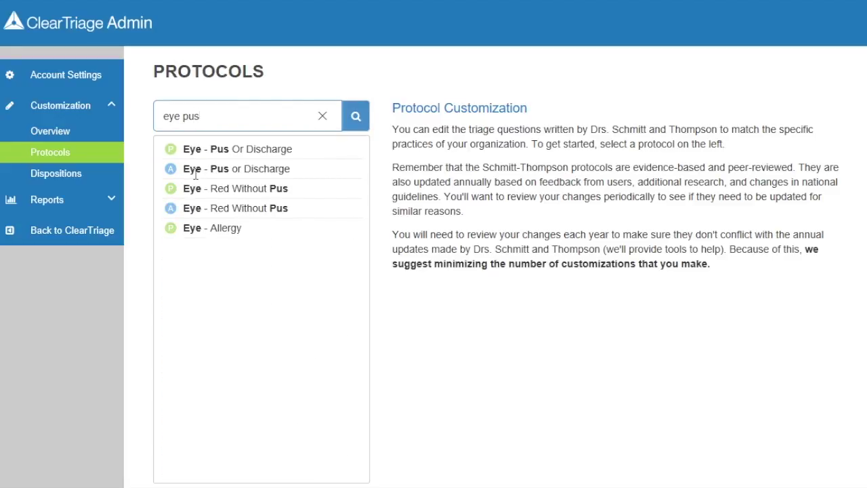
pyautogui.click(214, 154)
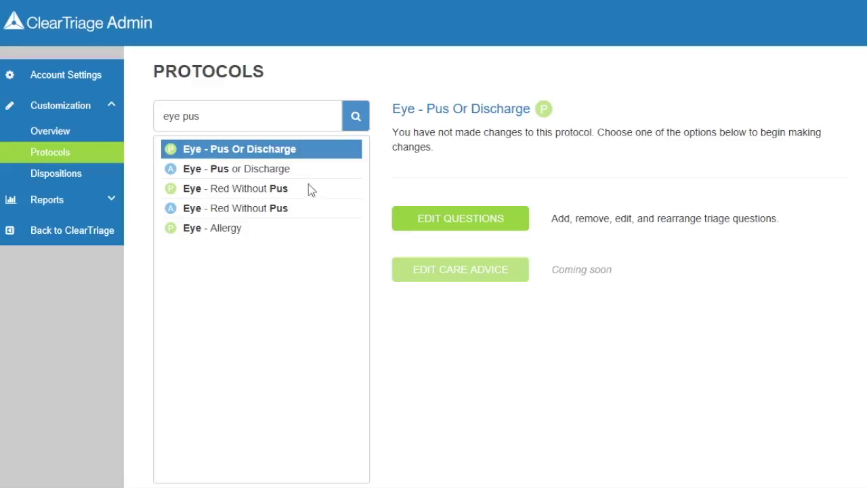
pyautogui.click(514, 230)
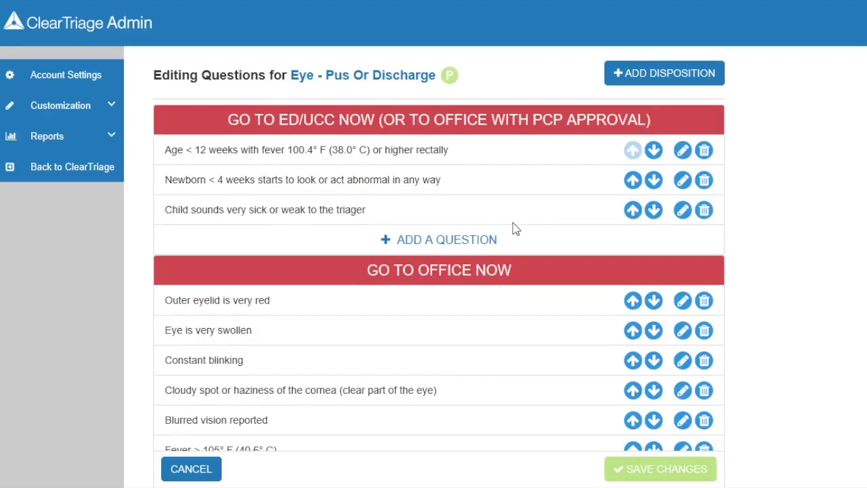
# Step: Delete the Home Care question about yellow/green discharge with a standing antibiotic eye-drop order
pyautogui.scroll(-15, 515, 230)
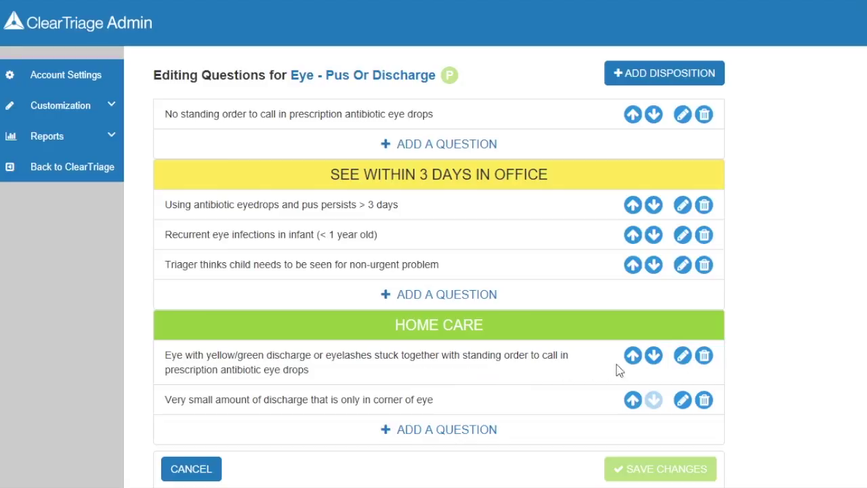
pyautogui.click(704, 356)
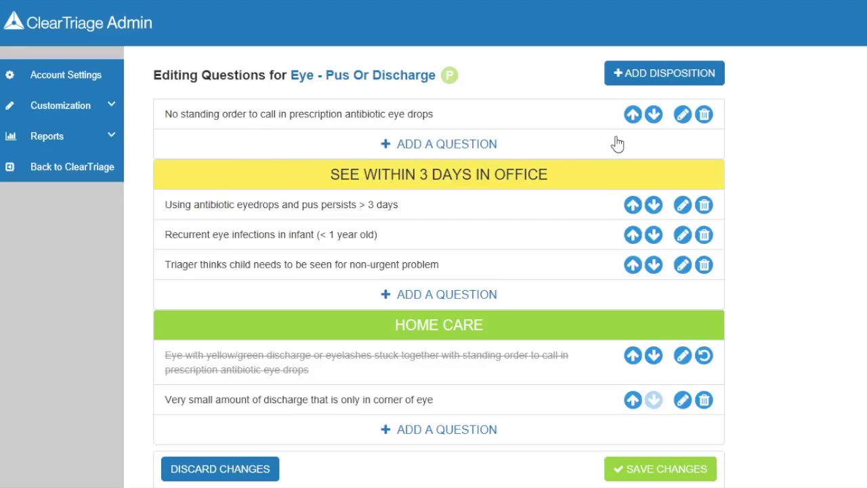
# Step: Reword the 'No standing order' question to 'Eye with yellow/green discharge or eyelashes stuck together'
pyautogui.click(683, 115)
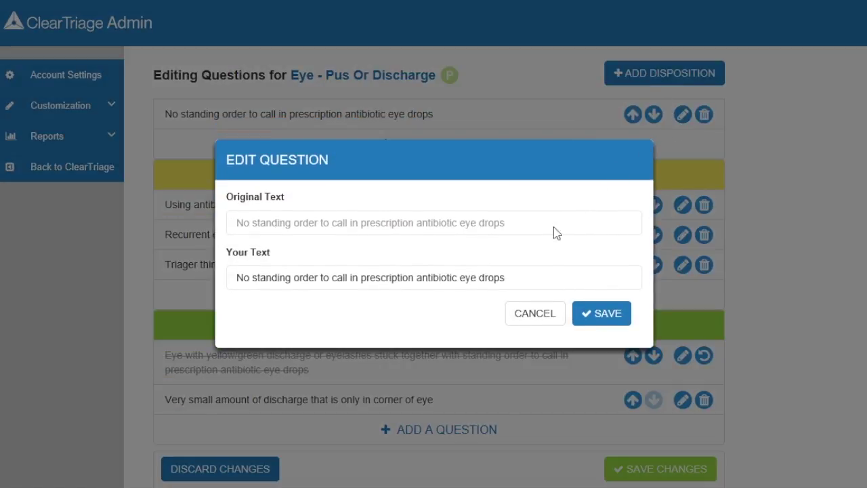
pyautogui.moveTo(523, 276); pyautogui.dragTo(221, 271)
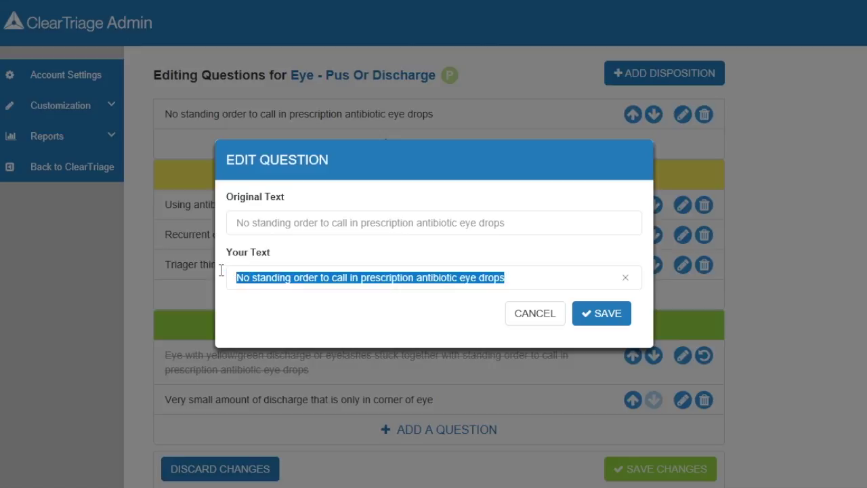
pyautogui.press('BackSpace')
pyautogui.write('Eye')
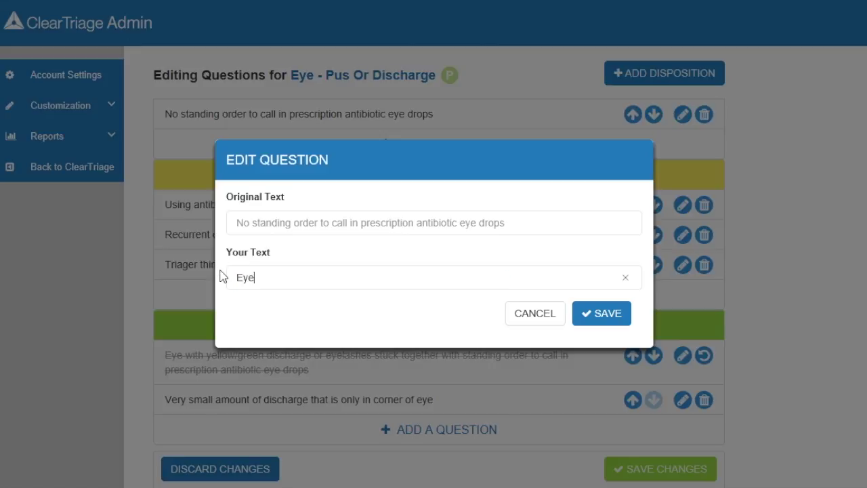
pyautogui.write(' with yellow/green dis')
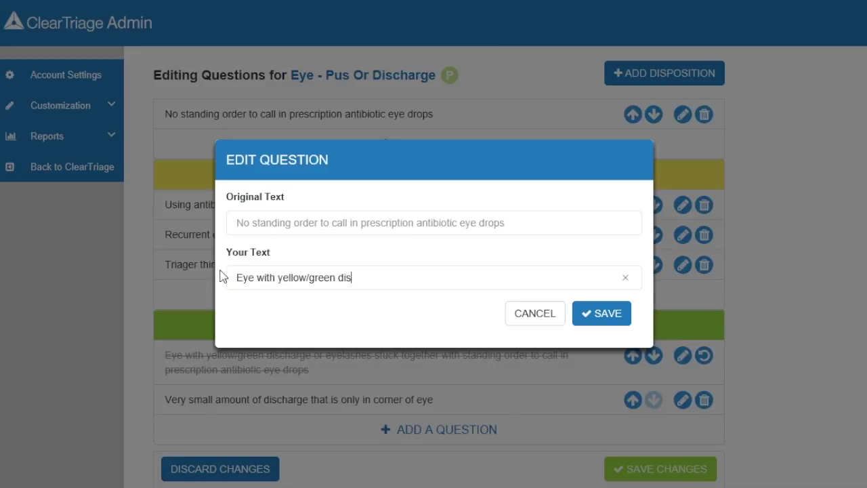
pyautogui.write('charge or eyelashes s')
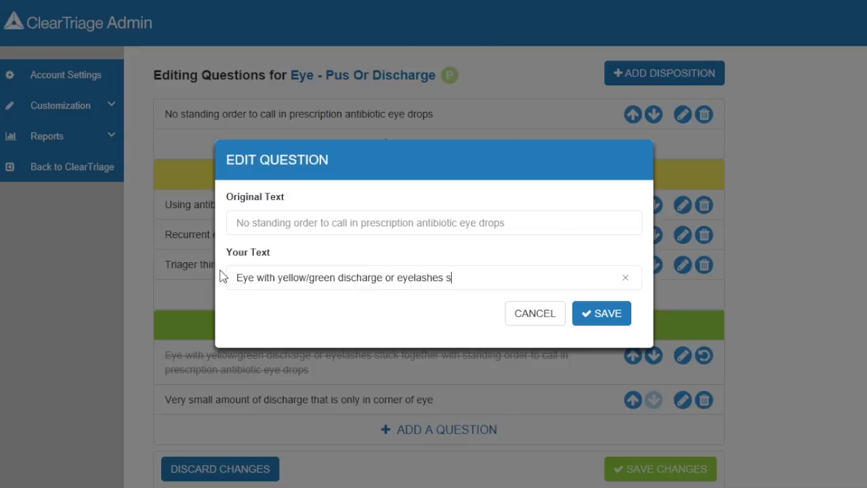
pyautogui.write('tuck together')
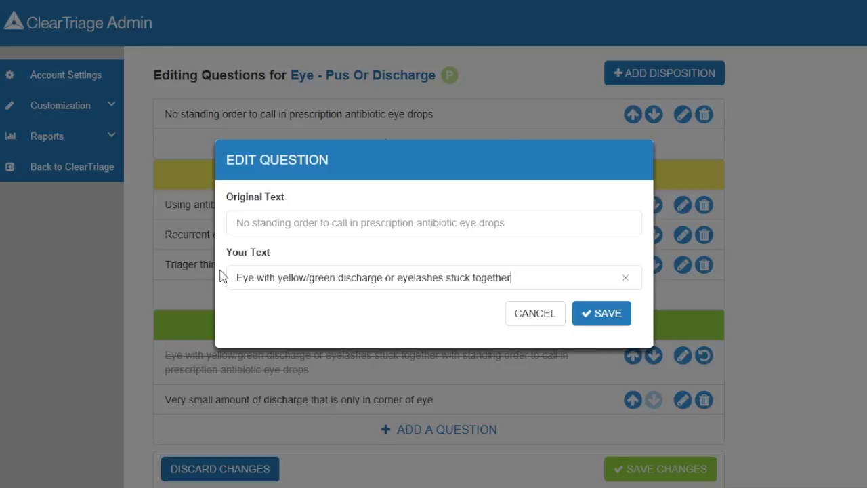
pyautogui.click(601, 326)
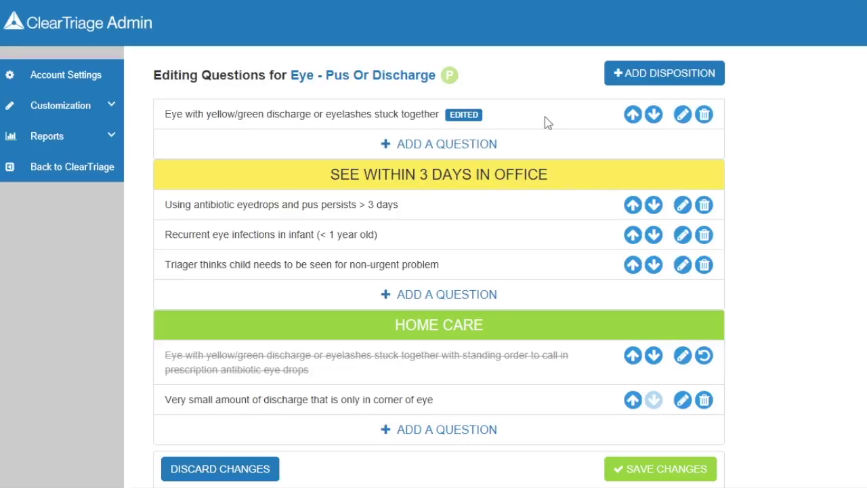
# Step: Save the question changes and publish them to the triage team
pyautogui.click(704, 474)
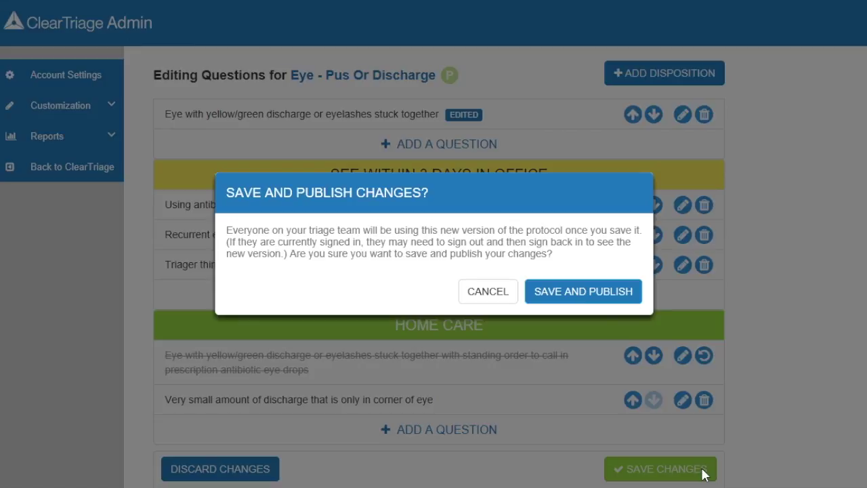
pyautogui.click(626, 298)
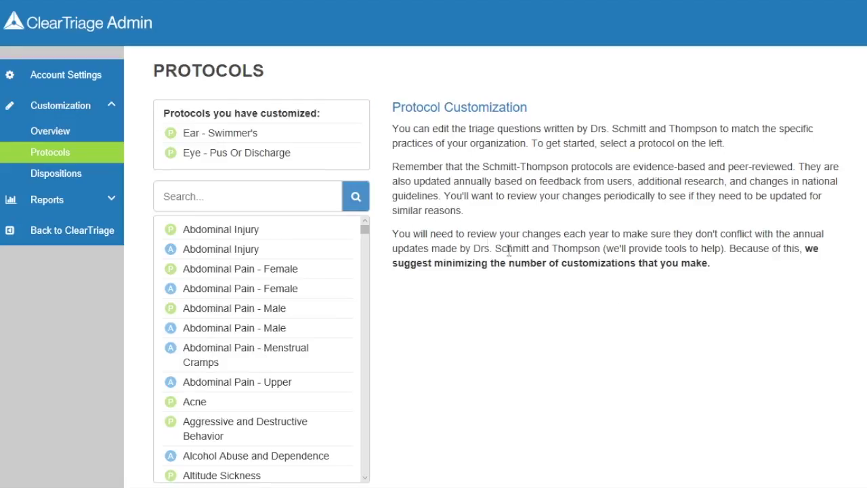
# Step: Open Eye - Pus Or Discharge in ClearTriage and review the reworded question and single Home Care item
pyautogui.click(85, 232)
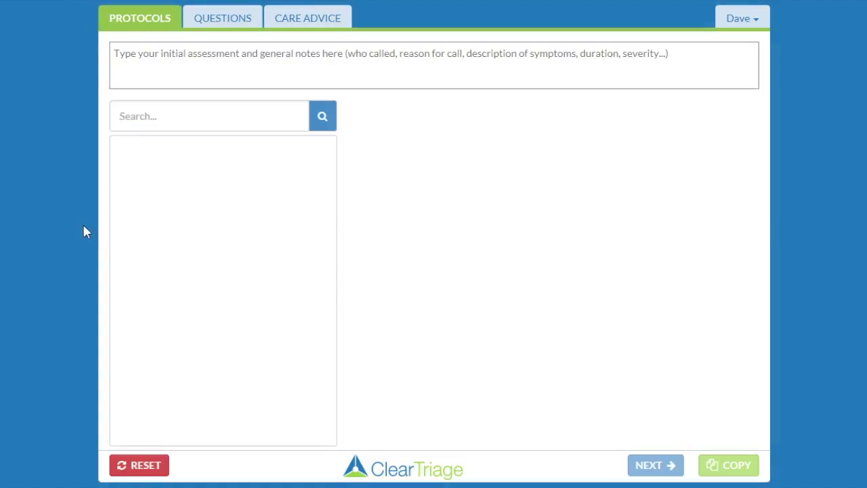
pyautogui.click(173, 118)
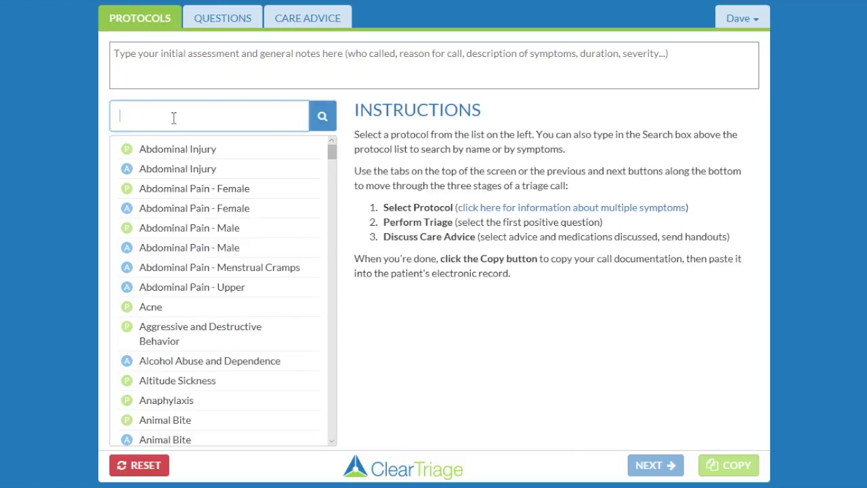
pyautogui.write('eye pus')
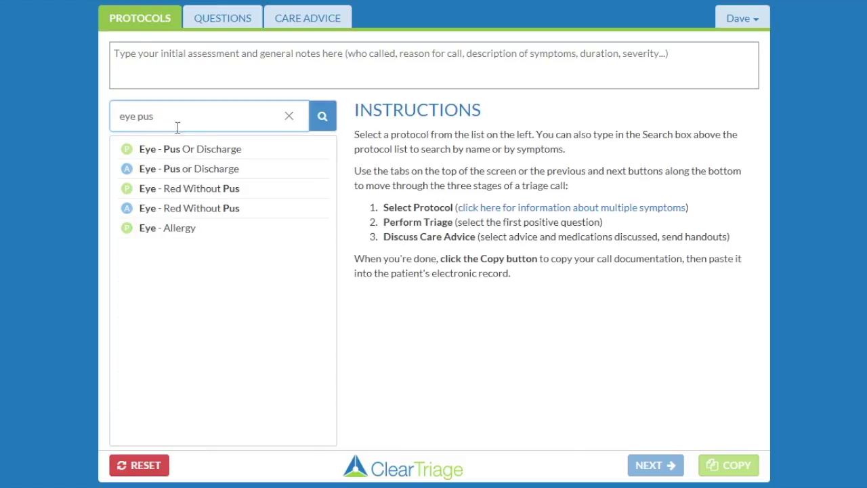
pyautogui.click(186, 150)
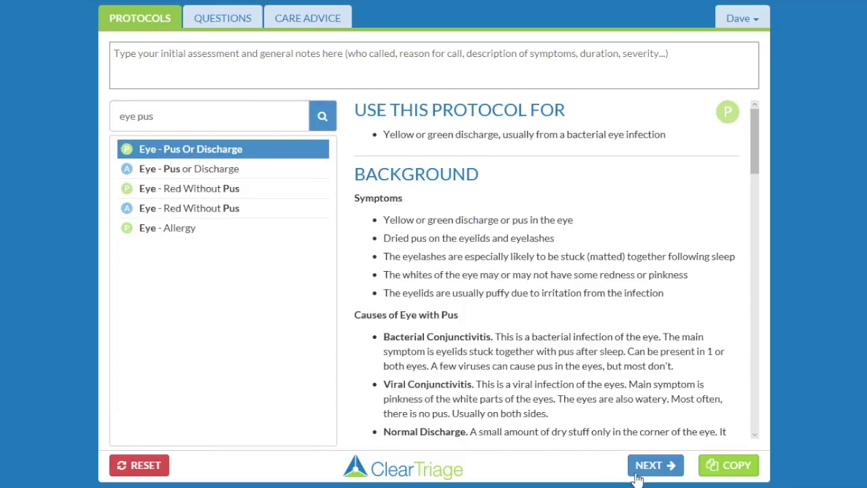
pyautogui.click(654, 466)
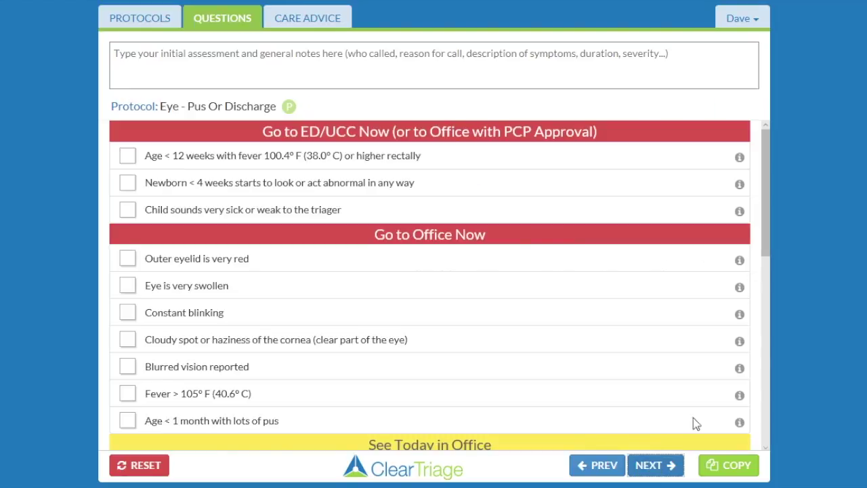
pyautogui.moveTo(765, 203); pyautogui.dragTo(760, 415)
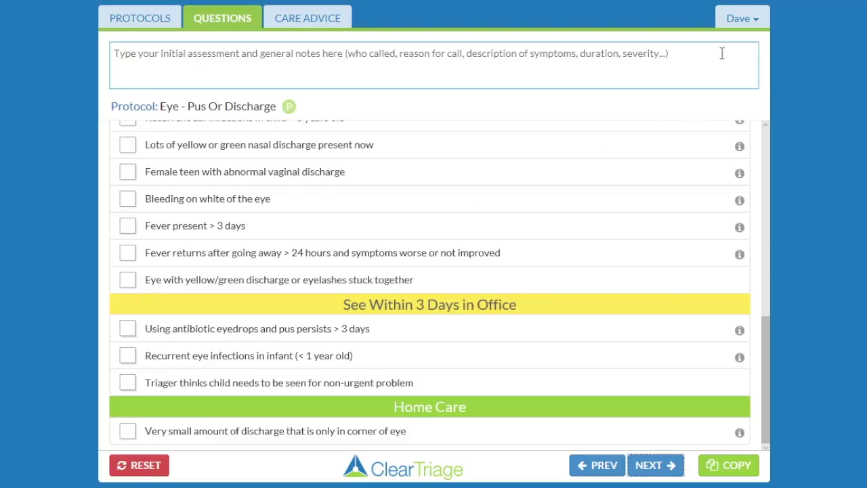
pyautogui.click(747, 27)
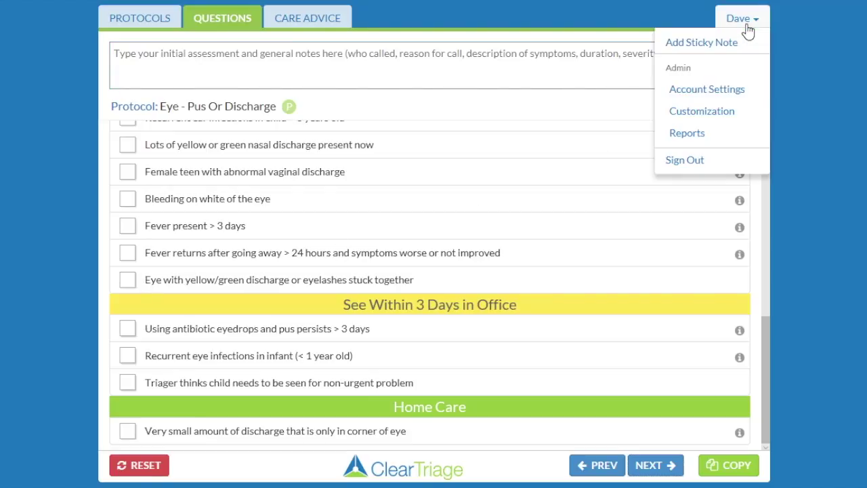
# Step: Reopen the Eye - Pus Or Discharge question editor through Customization > Protocols
pyautogui.click(721, 109)
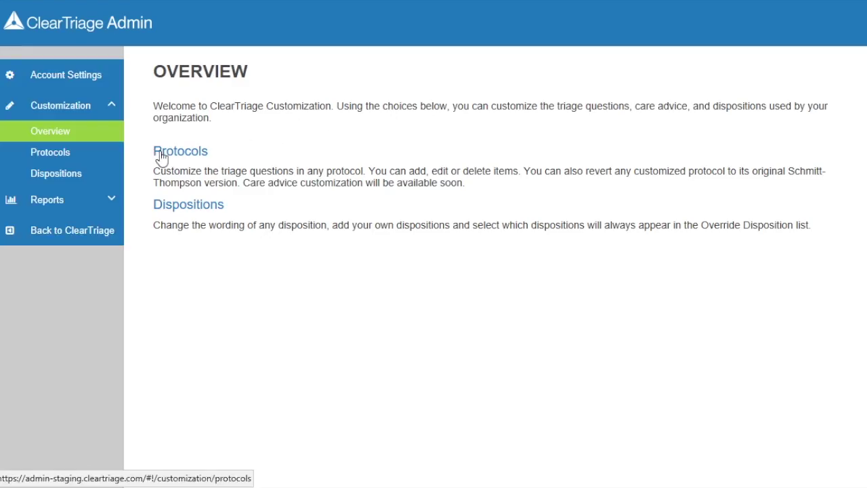
pyautogui.click(165, 155)
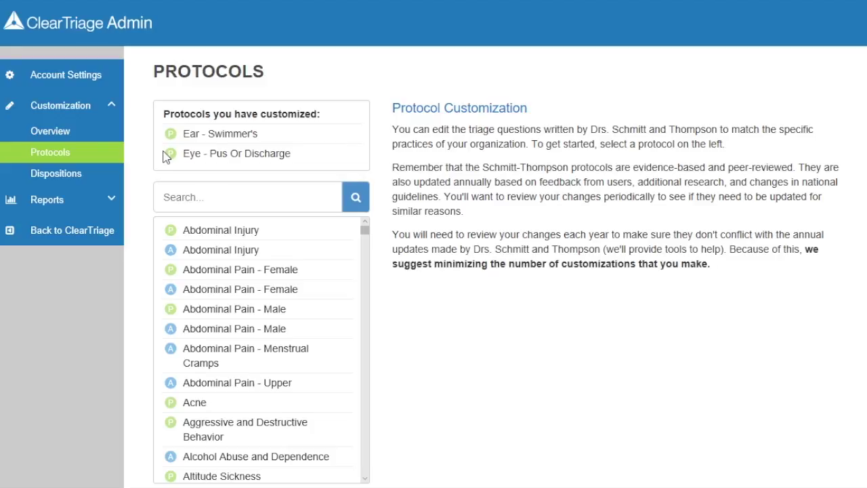
pyautogui.click(231, 156)
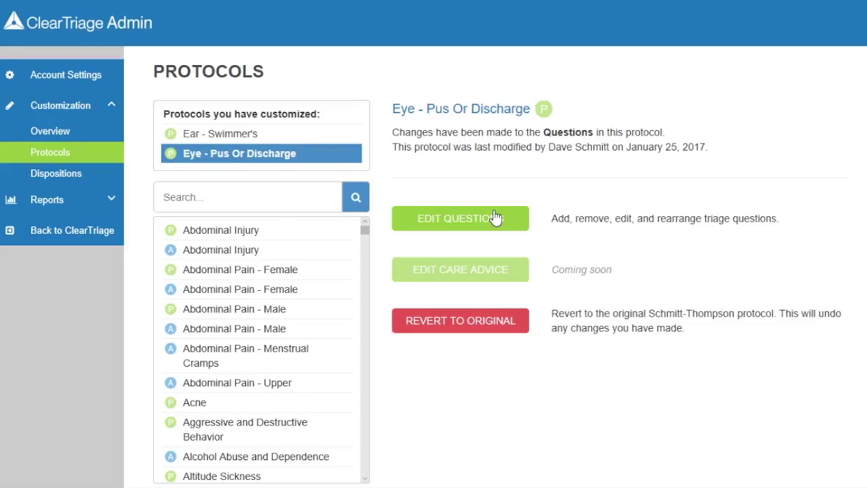
pyautogui.click(519, 222)
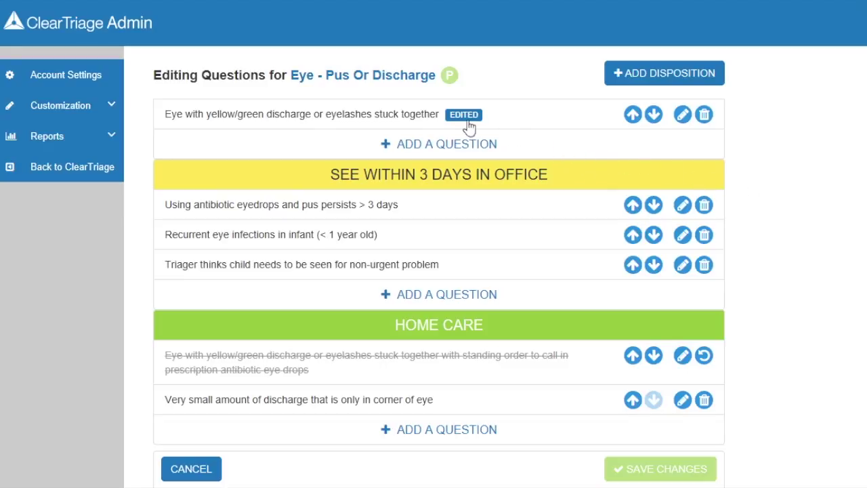
# Step: Restore the struck-out Home Care standing-order question, then hide it again
pyautogui.moveTo(468, 126)
pyautogui.click(705, 358)
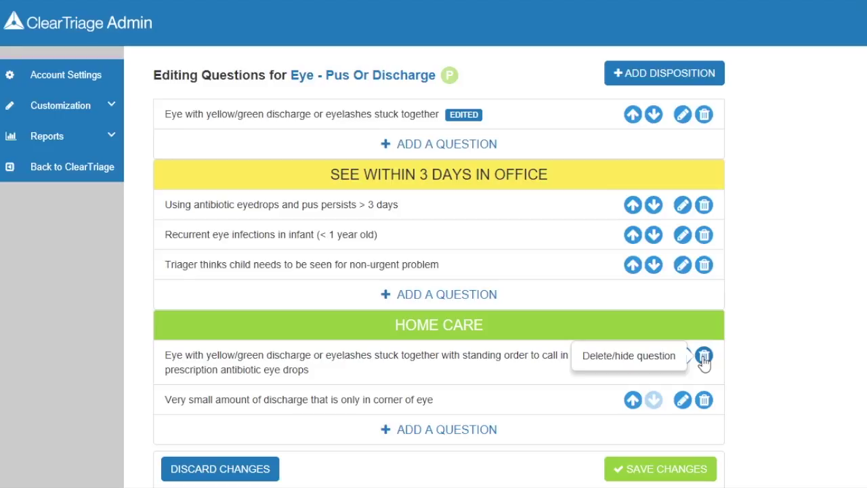
pyautogui.click(704, 357)
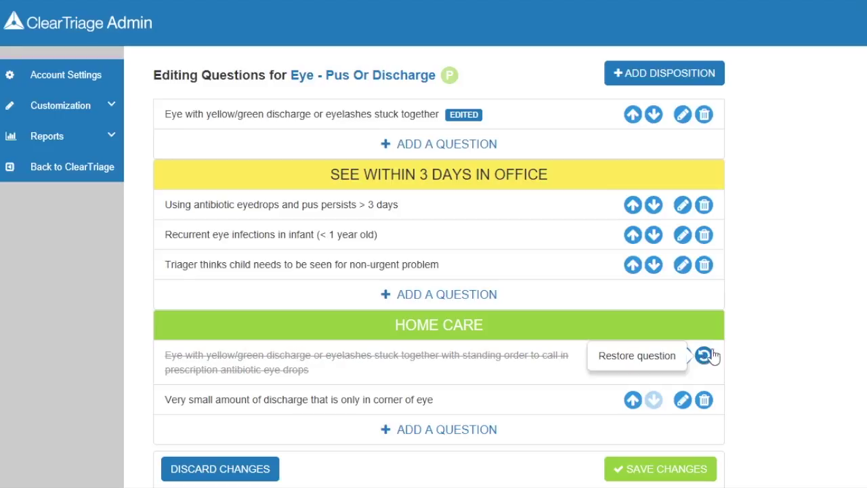
pyautogui.scroll(5, 794, 271)
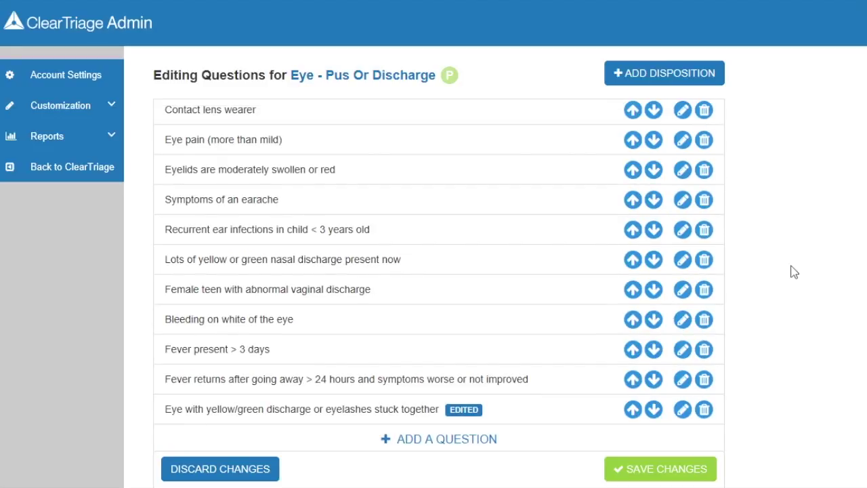
pyautogui.scroll(4, 795, 271)
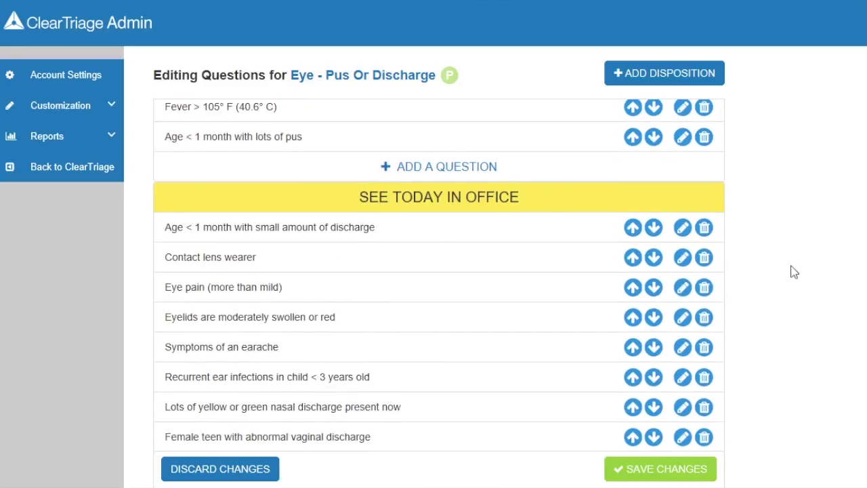
pyautogui.scroll(1, 794, 272)
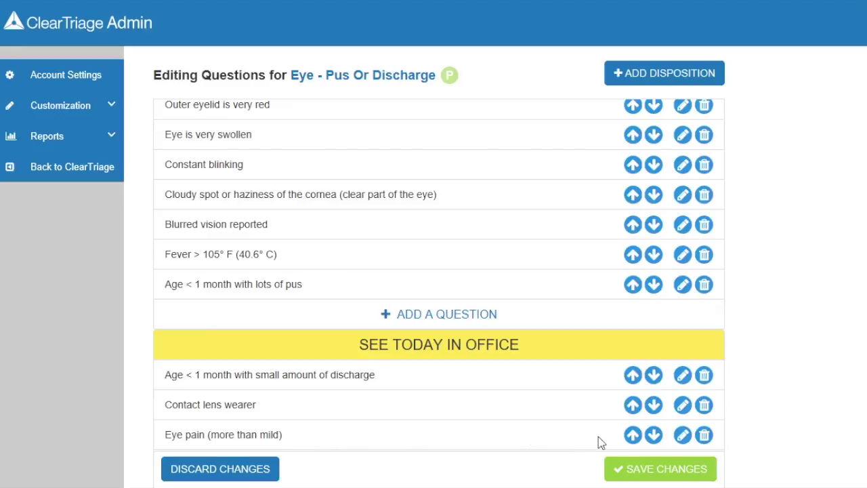
# Step: Move 'Eye pain (more than mild)' up out of See Today In Office into the section above
pyautogui.click(633, 436)
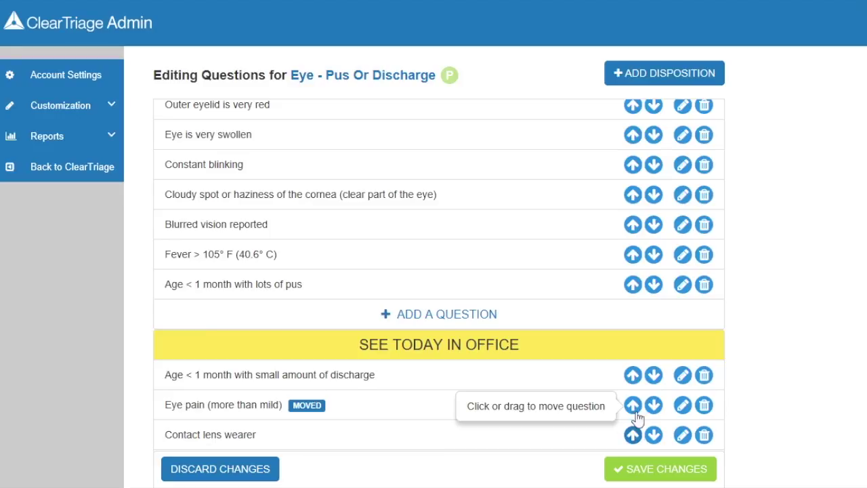
pyautogui.moveTo(635, 400); pyautogui.dragTo(637, 311)
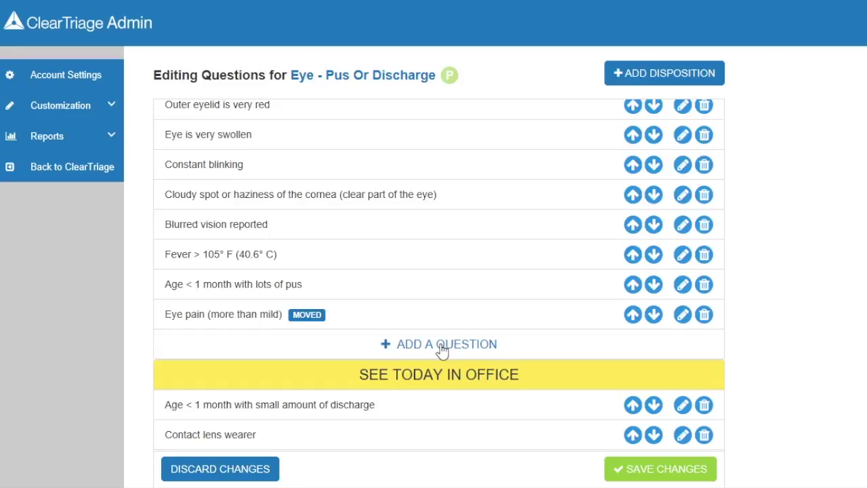
# Step: Add the question 'Recent eye injury' and drag it just below 'Eye is very swollen'
pyautogui.click(442, 347)
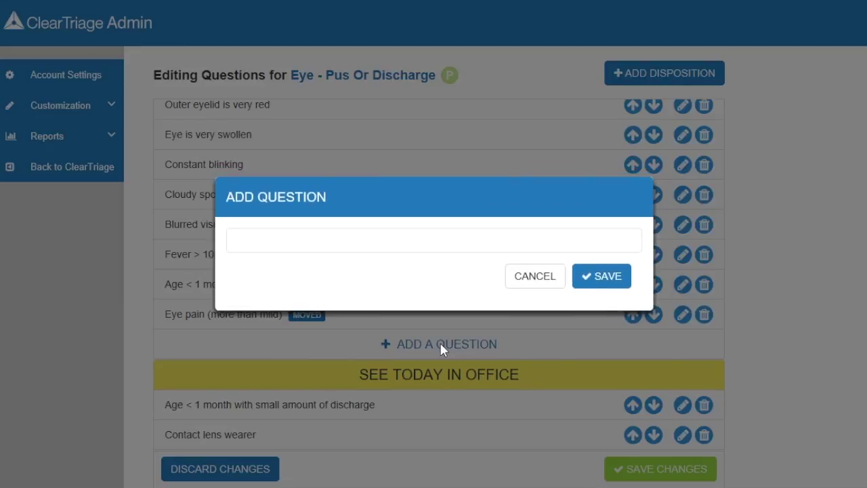
pyautogui.click(363, 242)
pyautogui.write('Recent eye injury')
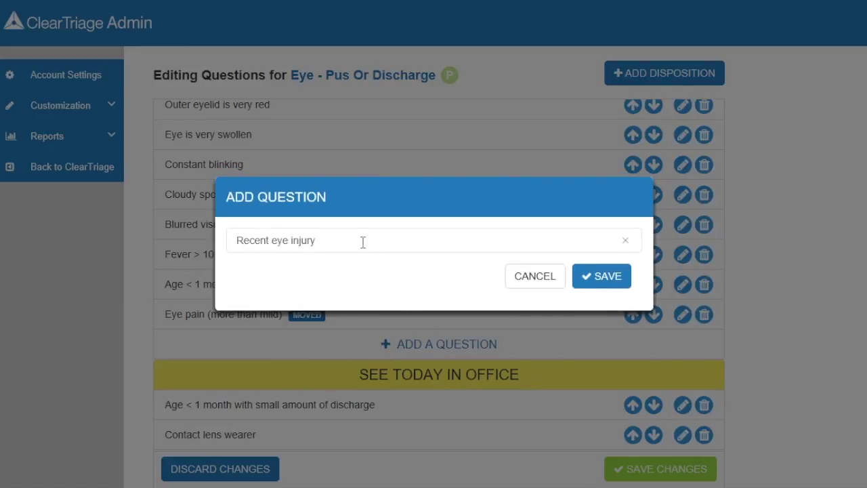
pyautogui.click(607, 286)
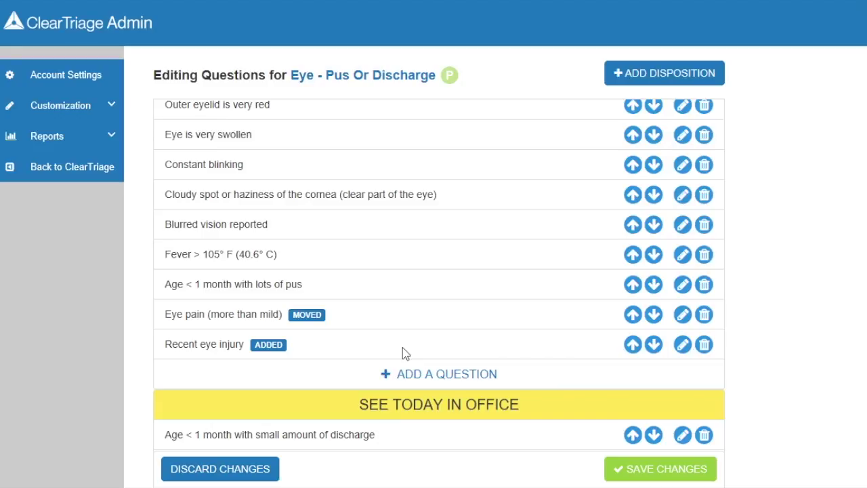
pyautogui.moveTo(631, 347); pyautogui.dragTo(632, 162)
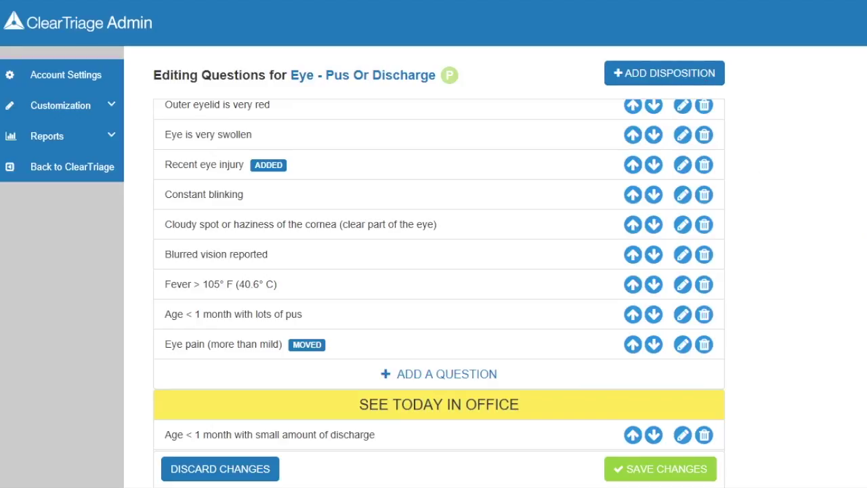
pyautogui.scroll(-5, 821, 237)
pyautogui.scroll(-2, 865, 348)
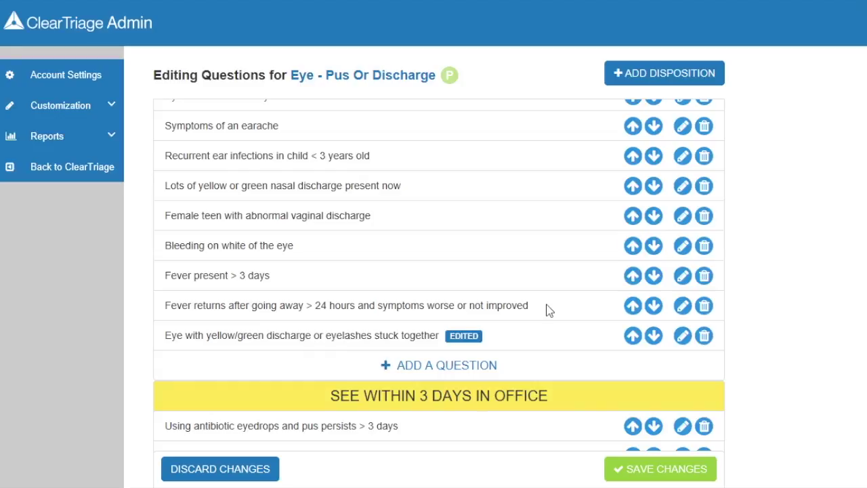
# Step: Add the See Today or Tomorrow in Office disposition, placed above See Within 3 Days in Office
pyautogui.scroll(2, 553, 306)
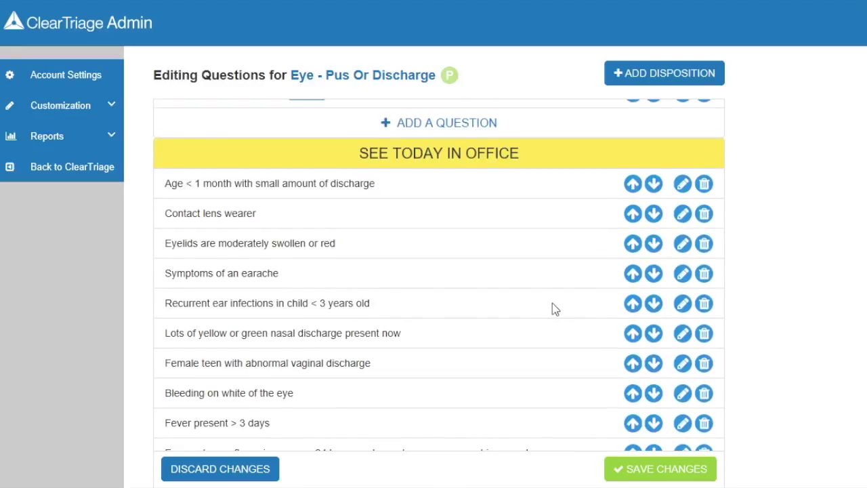
pyautogui.scroll(-3, 553, 303)
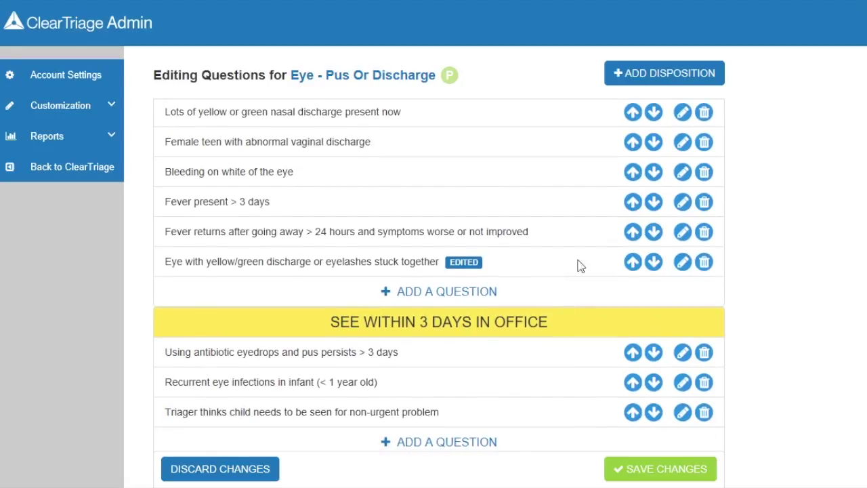
pyautogui.click(673, 74)
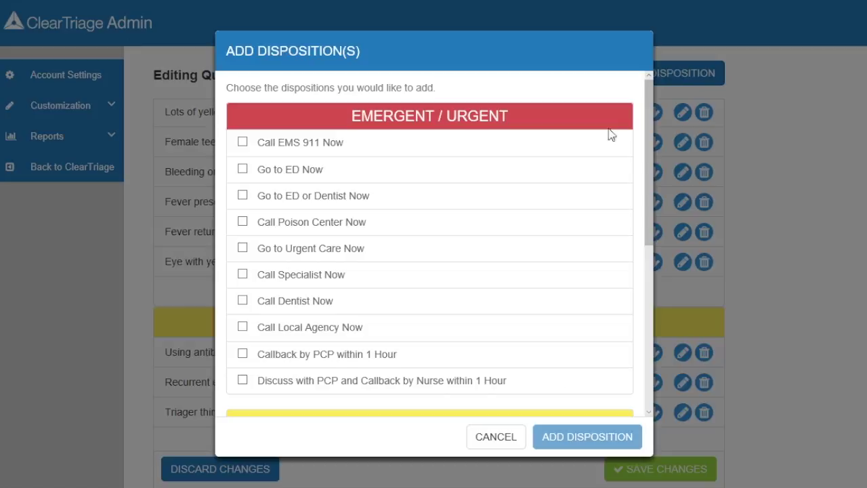
pyautogui.scroll(-2, 495, 251)
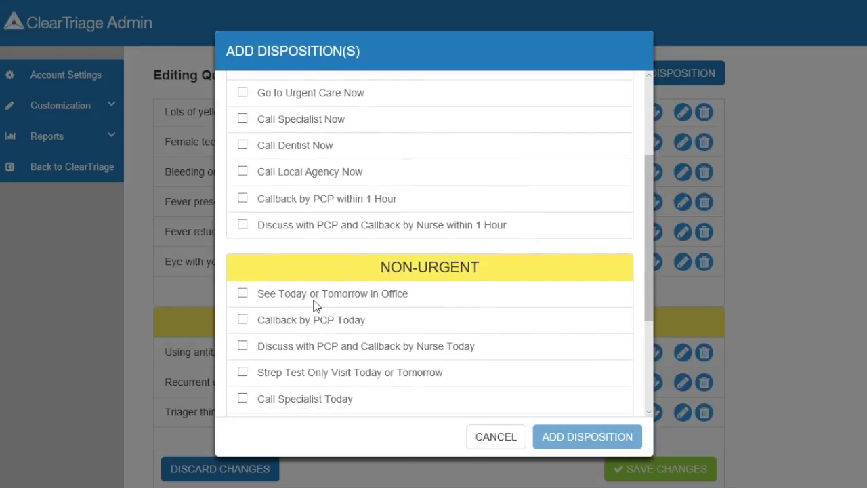
pyautogui.click(243, 294)
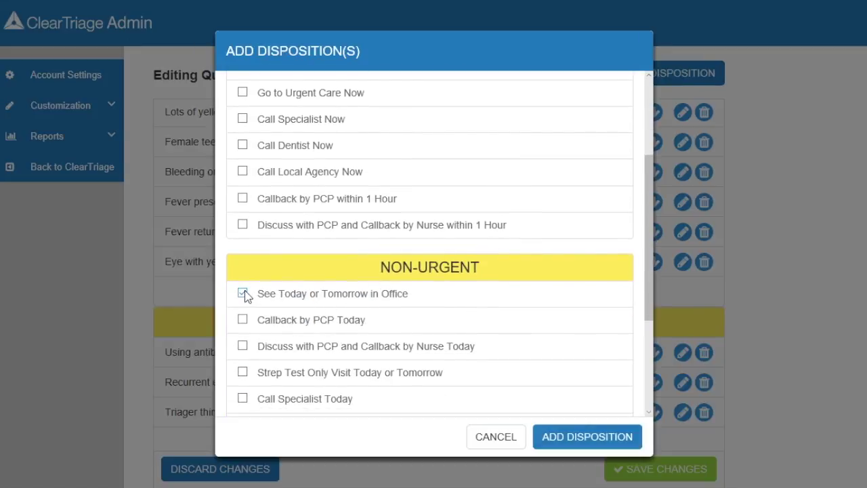
pyautogui.click(572, 442)
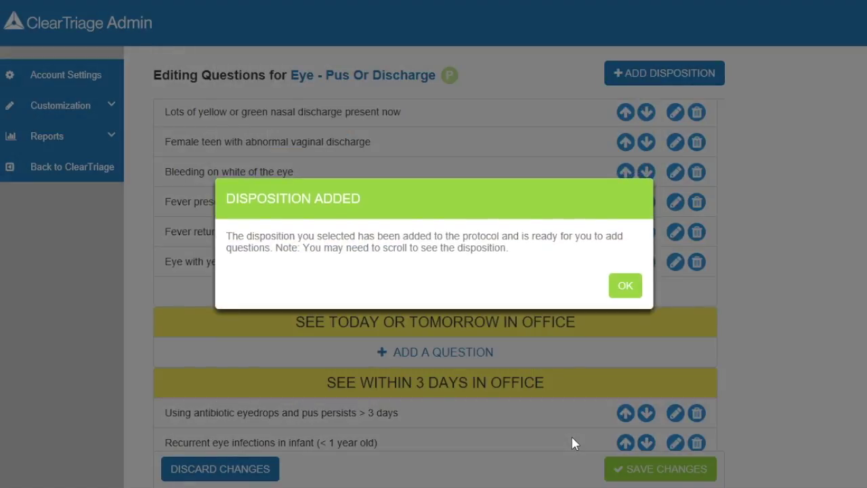
pyautogui.click(626, 294)
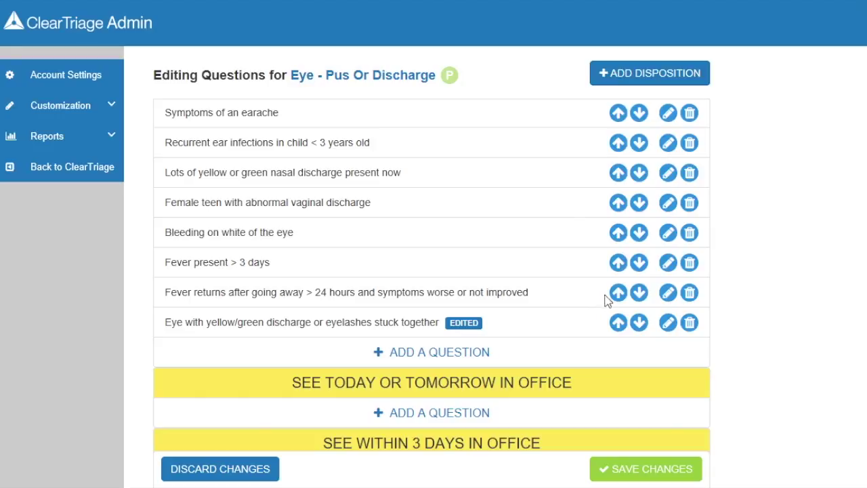
# Step: Move the 'Fever returns' question under See Today or Tomorrow in Office, then save and publish
pyautogui.moveTo(618, 299); pyautogui.dragTo(615, 404)
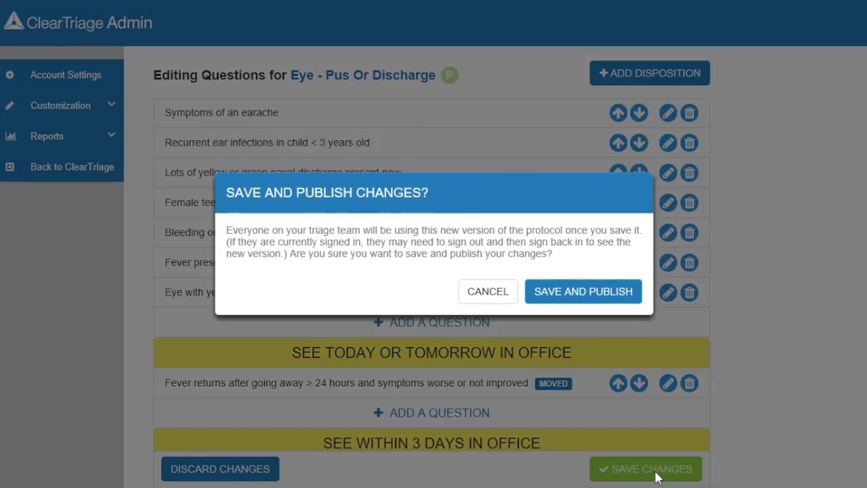
pyautogui.click(586, 298)
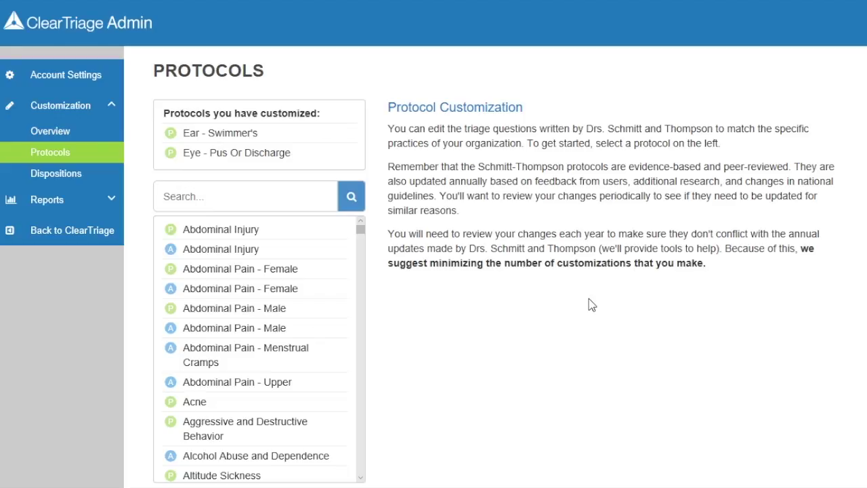
# Step: Revert the Ear - Swimmer's protocol to its original version
pyautogui.click(246, 136)
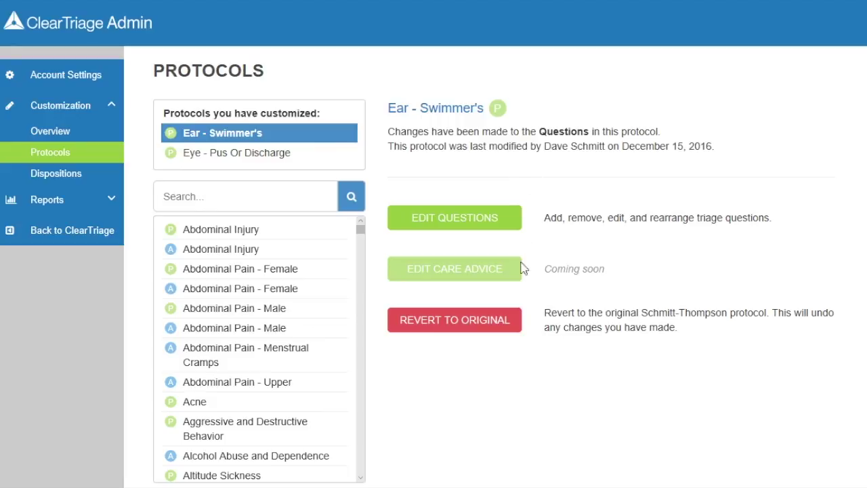
pyautogui.click(511, 328)
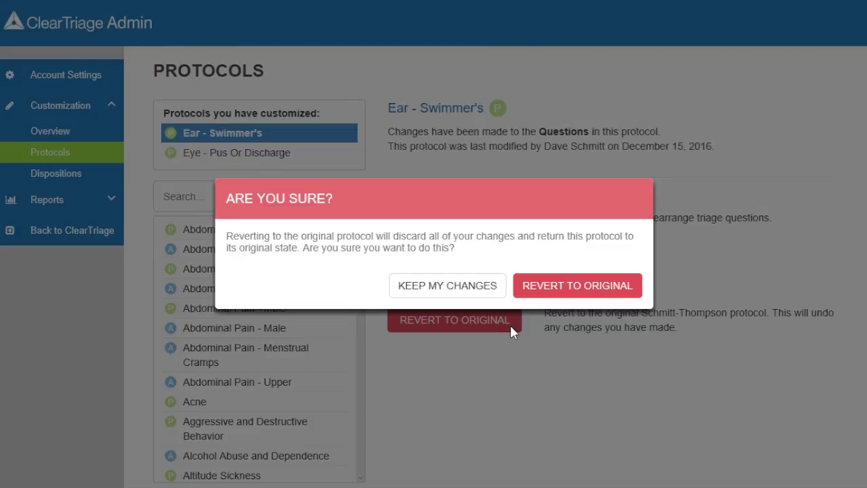
pyautogui.click(577, 286)
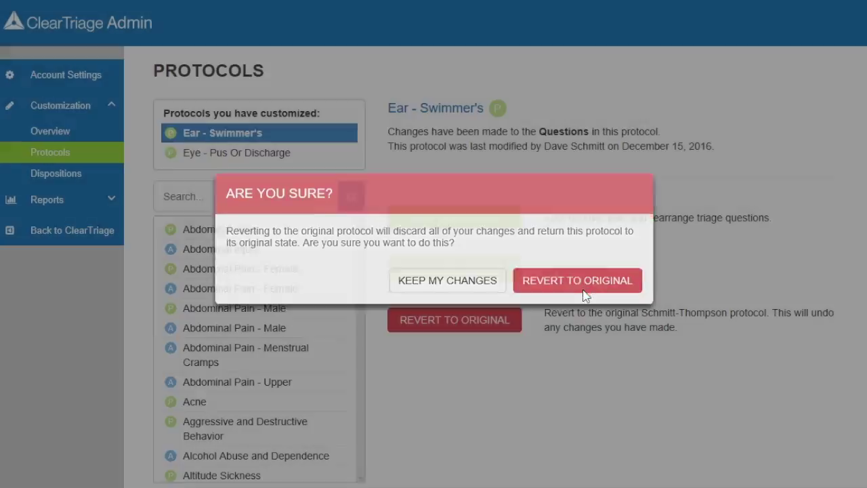